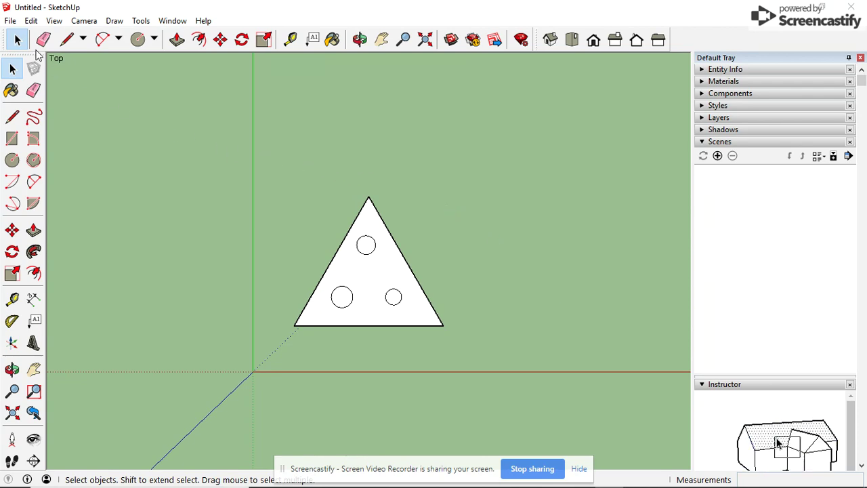
Open the File menu over the triangle model to reach Print Preview.
click(10, 21)
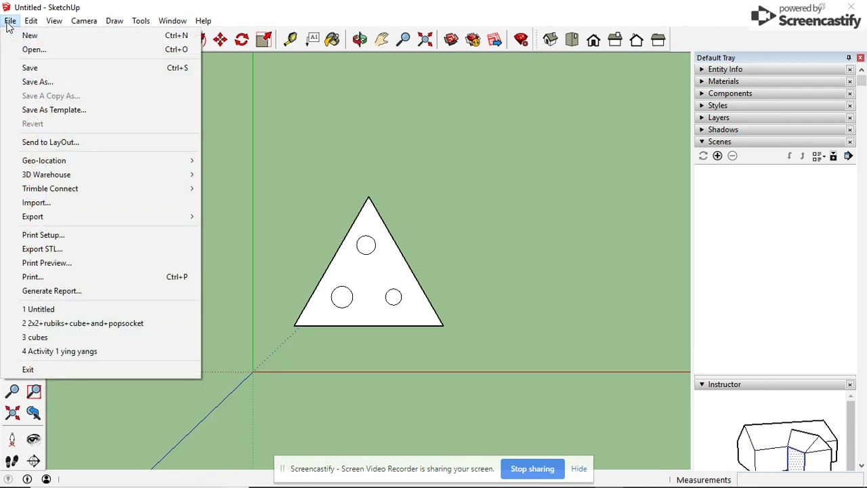
Turn off Fit to page and Use model extents in Print Preview and check the resulting page.
click(78, 265)
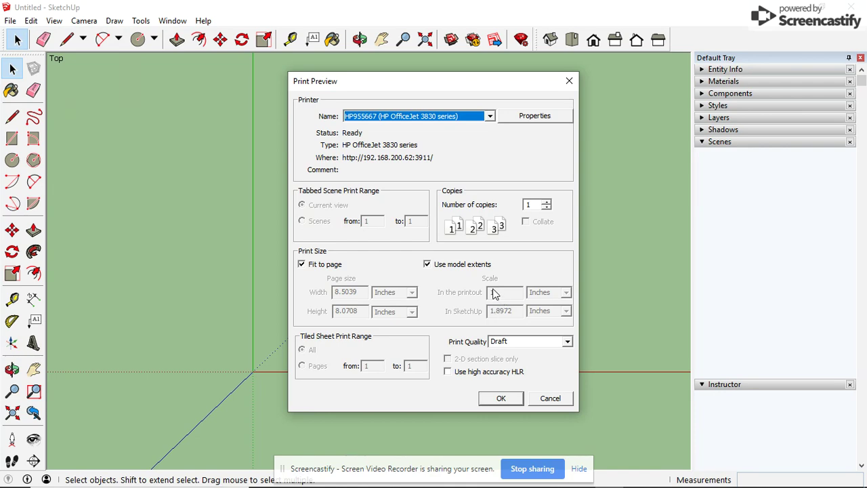
click(302, 265)
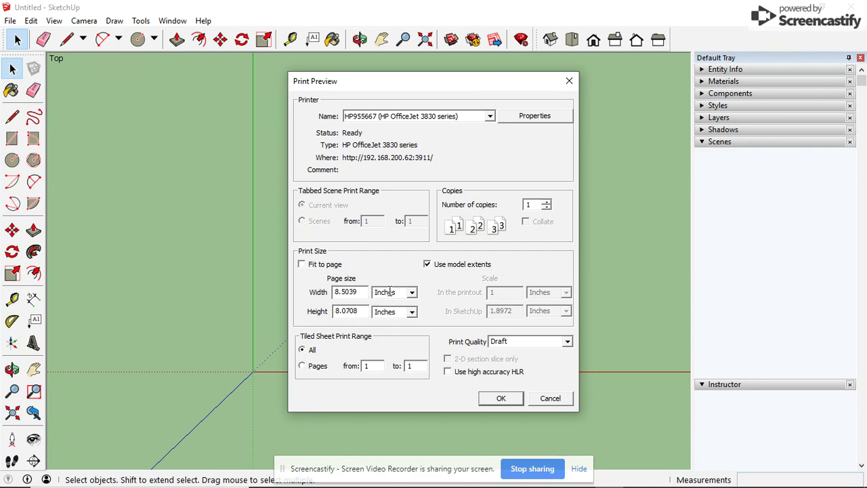
click(428, 264)
click(502, 397)
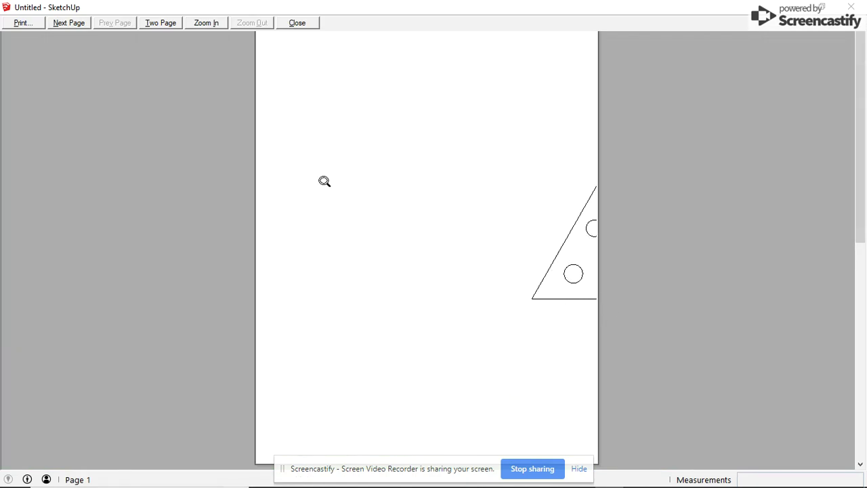
click(297, 23)
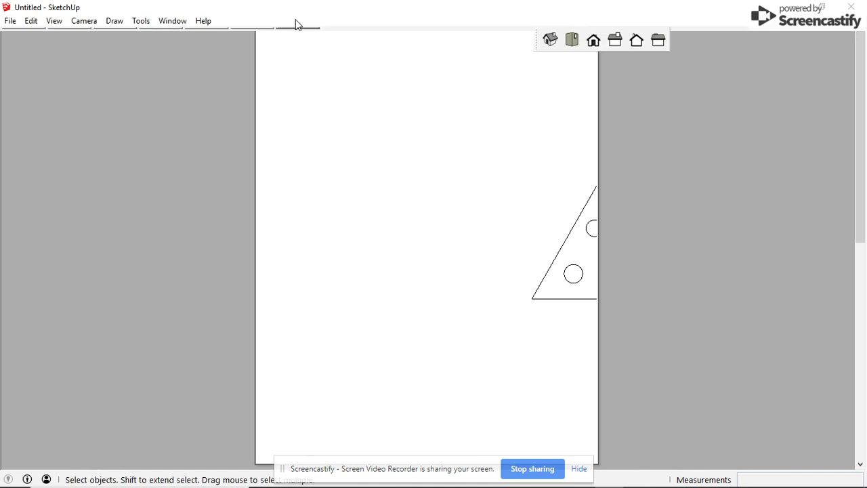
Switch the camera to Parallel Projection.
click(54, 21)
mouse_move(84, 21)
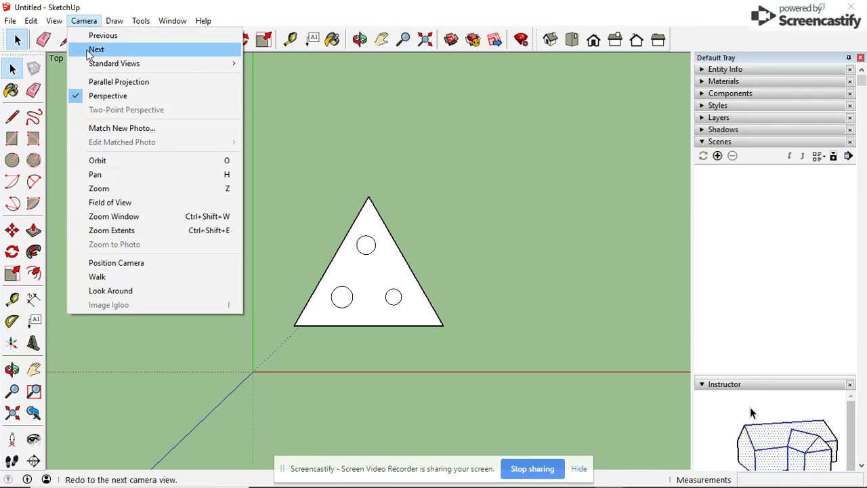
click(110, 83)
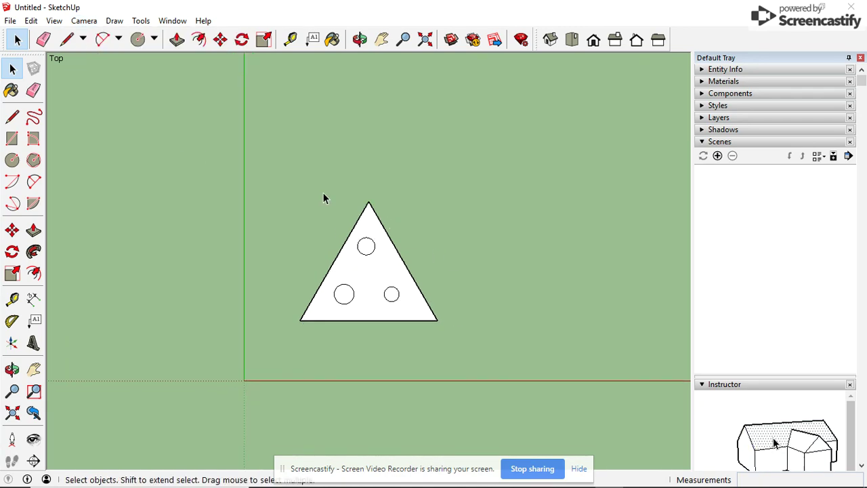
Set the print scale to 1:1 (In SketchUp value 1) and review the multi-page preview.
click(9, 21)
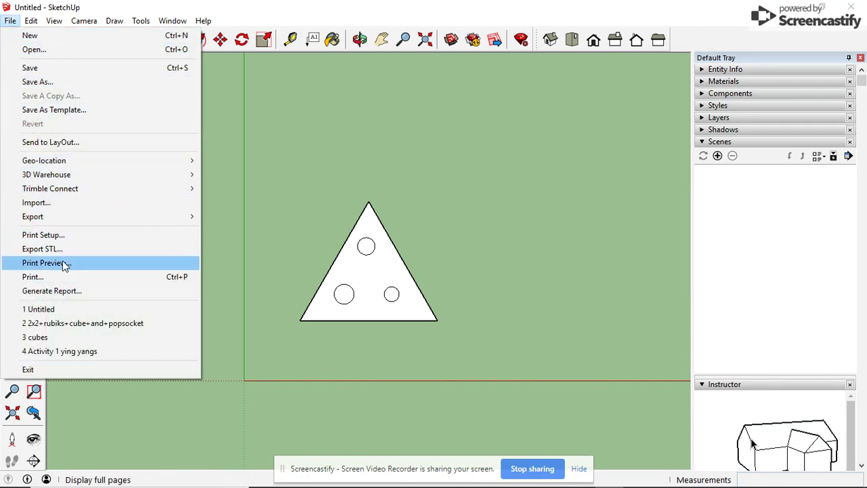
click(63, 264)
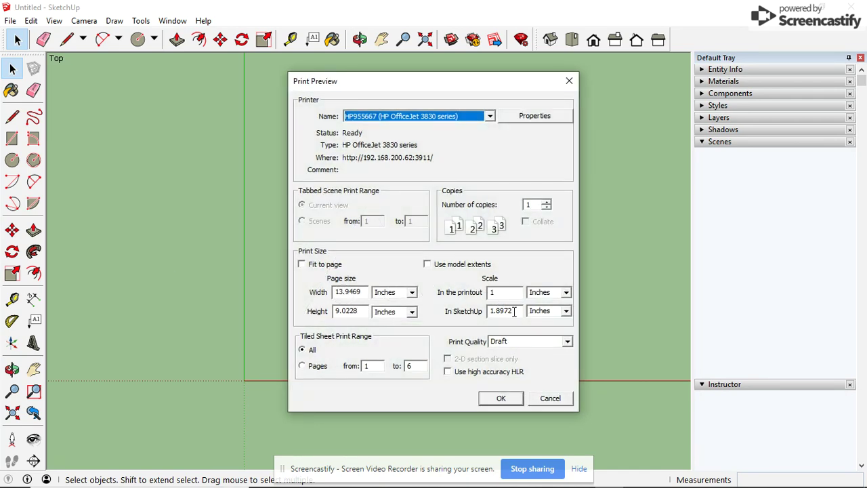
drag(515, 312, 492, 319)
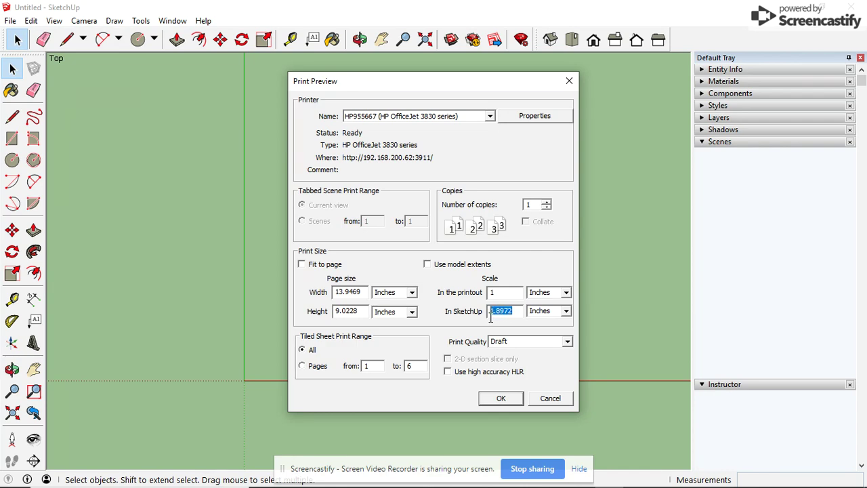
text(1)
click(501, 399)
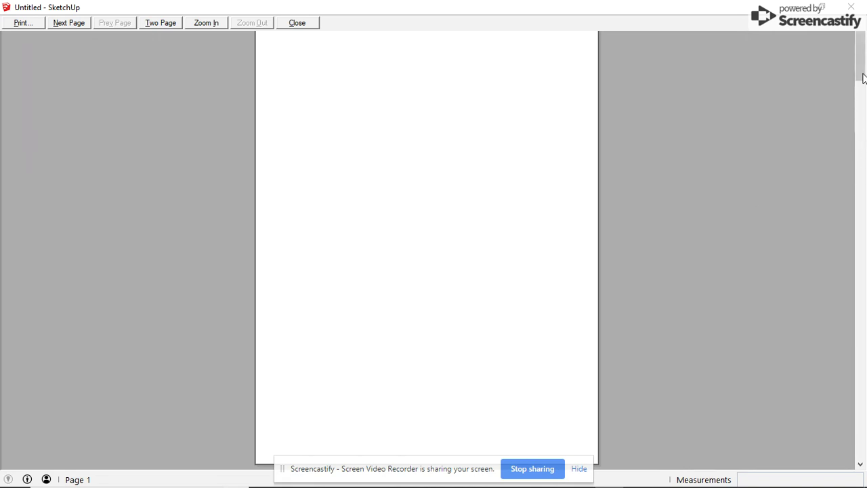
drag(862, 78, 861, 260)
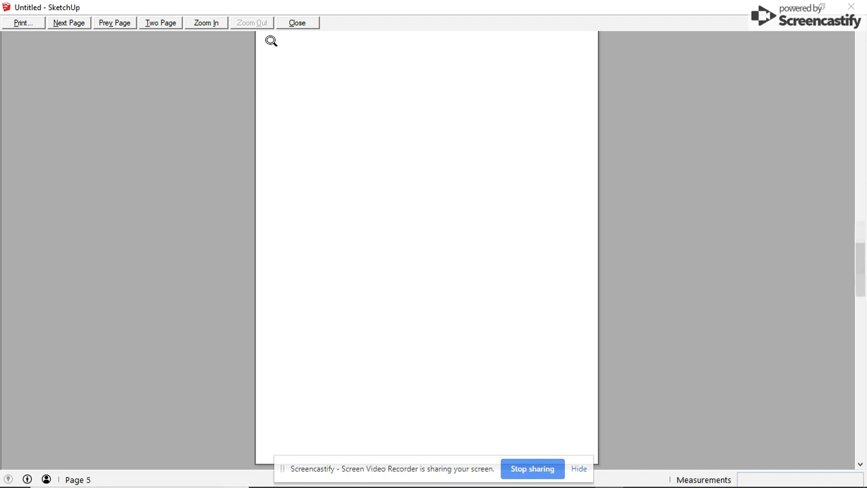
click(304, 23)
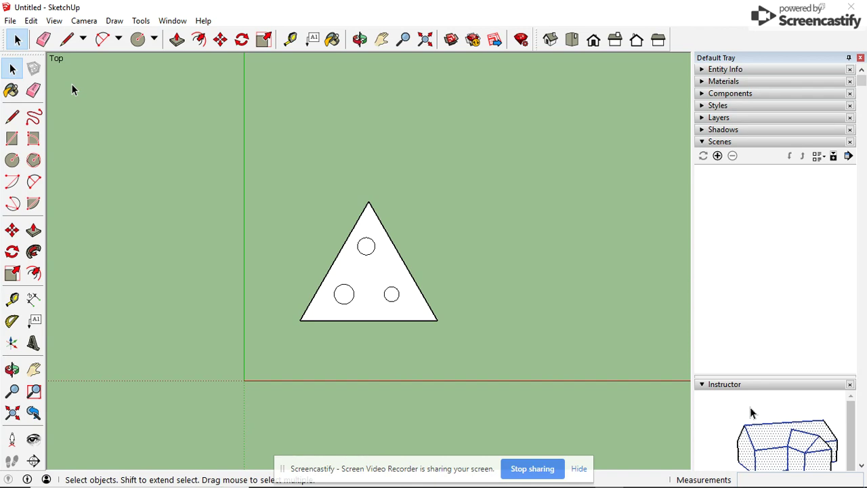
Zoom to extents, select the triangle with its three circles, and move it left.
click(12, 415)
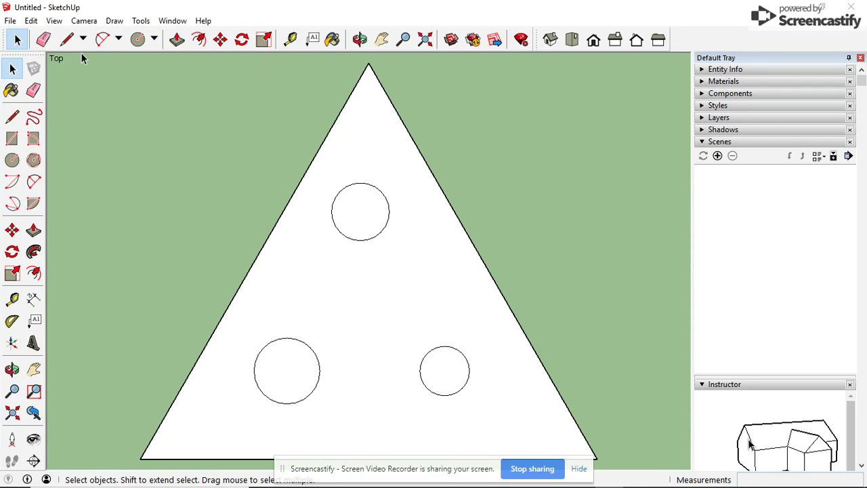
drag(81, 54, 633, 470)
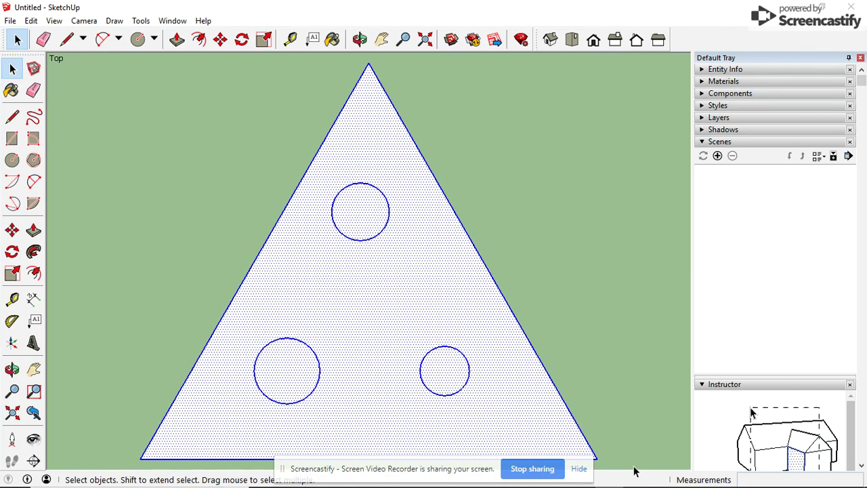
click(13, 232)
click(330, 260)
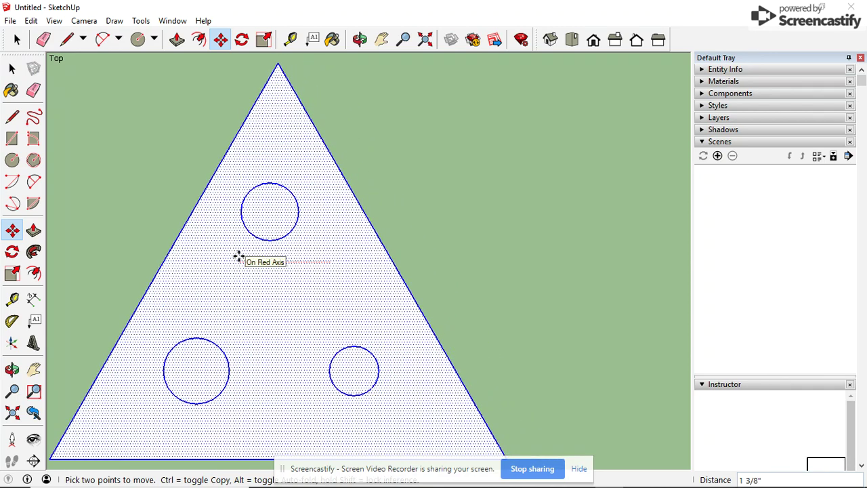
click(238, 255)
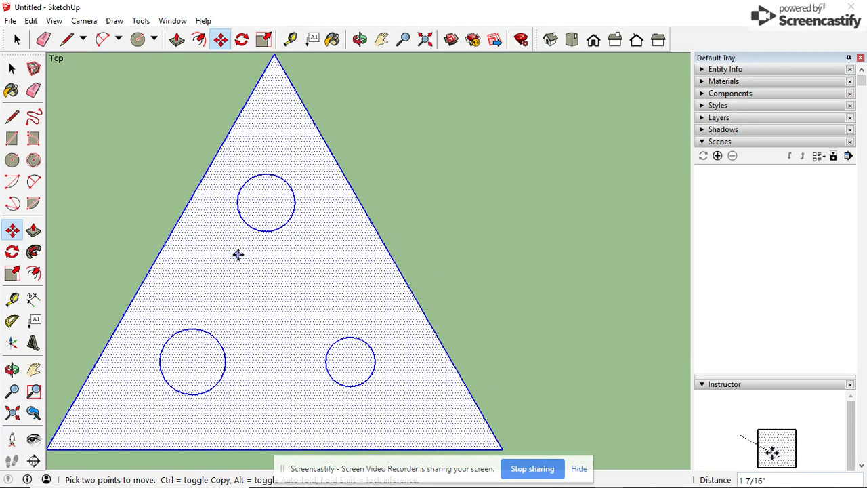
click(239, 254)
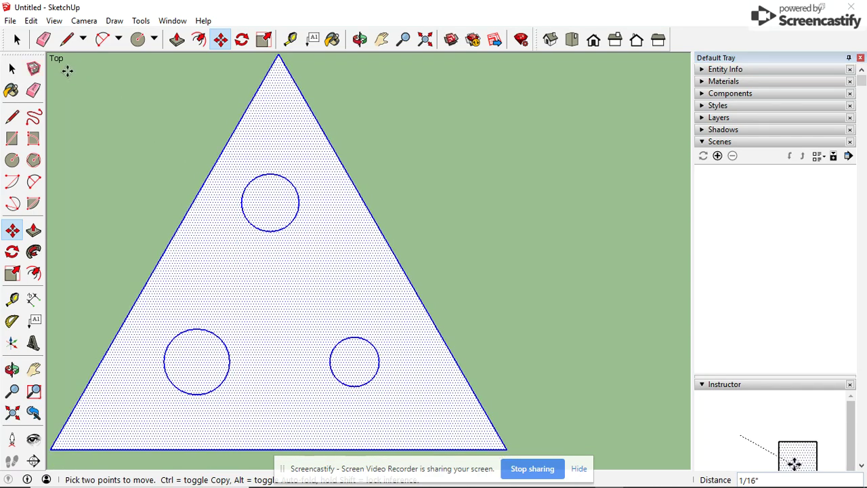
click(10, 20)
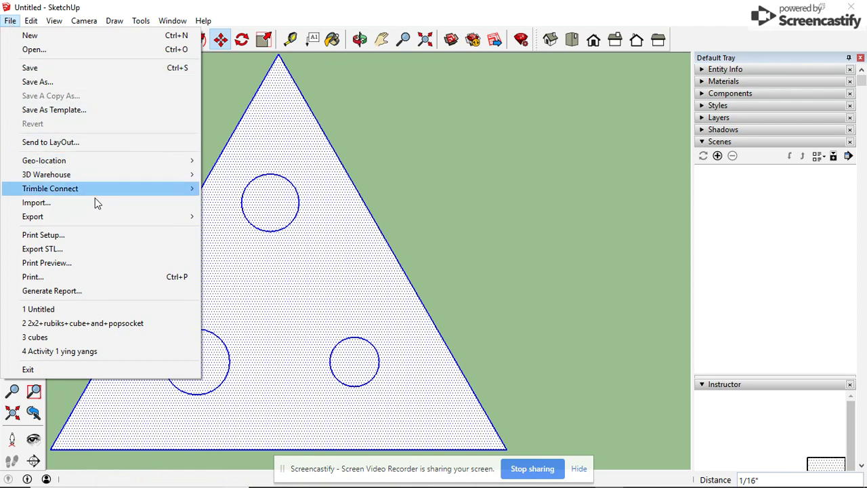
Preview the print again, which still shows the triangle cut off at the right edge.
click(77, 263)
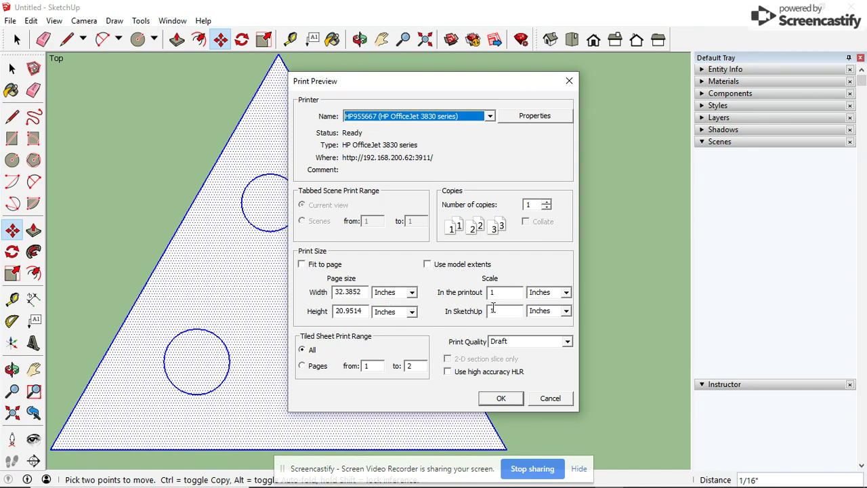
click(501, 399)
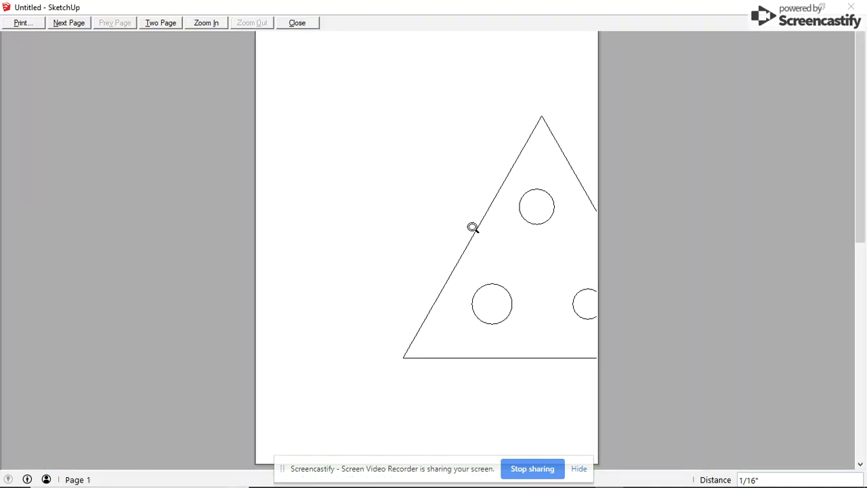
click(301, 24)
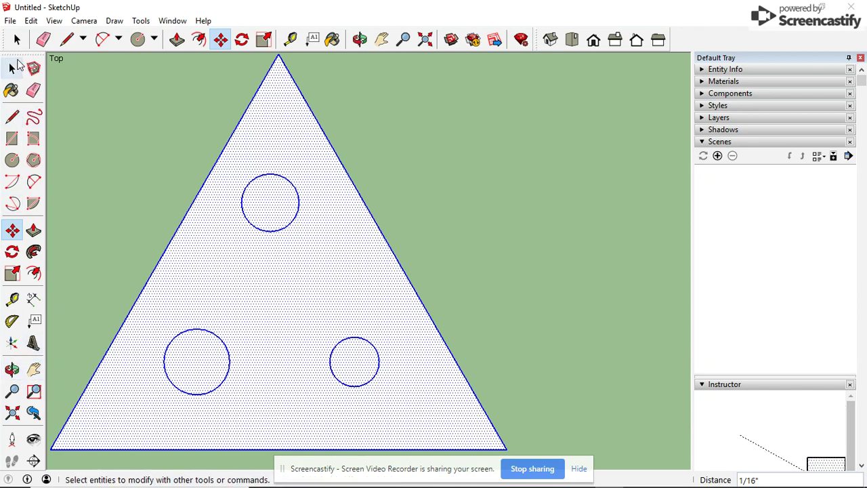
Undock the Large Tool Set and move the triangle further left.
drag(21, 56, 644, 67)
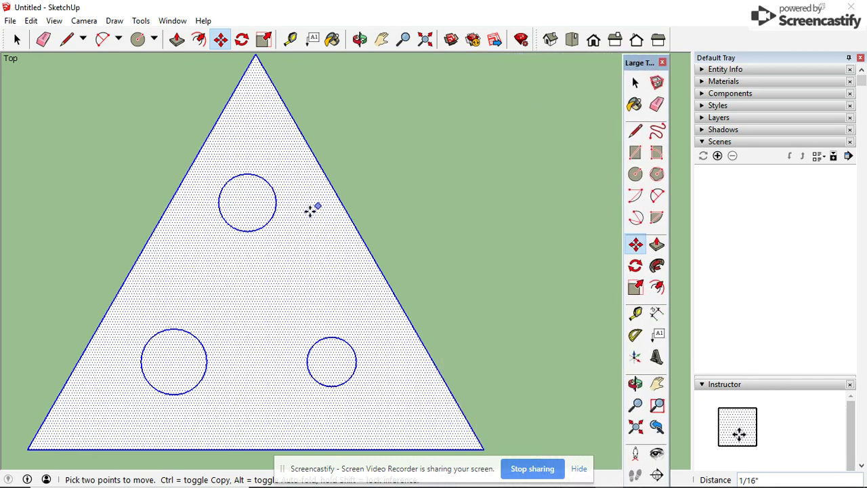
click(219, 286)
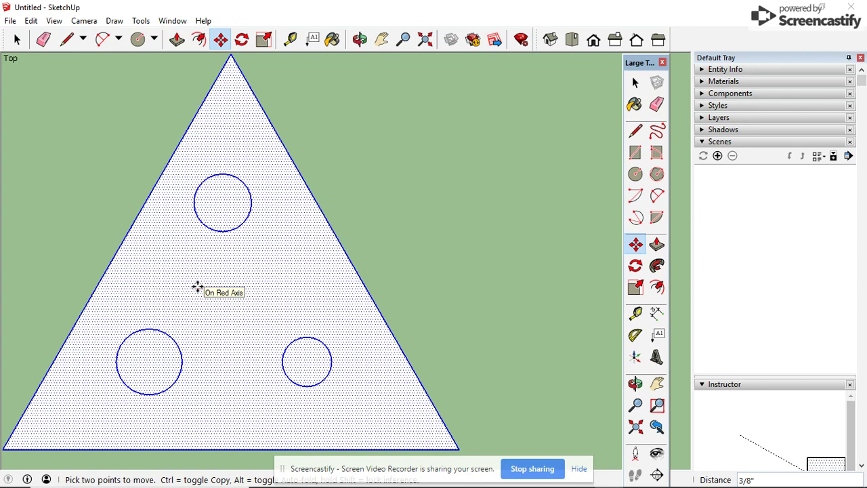
click(196, 286)
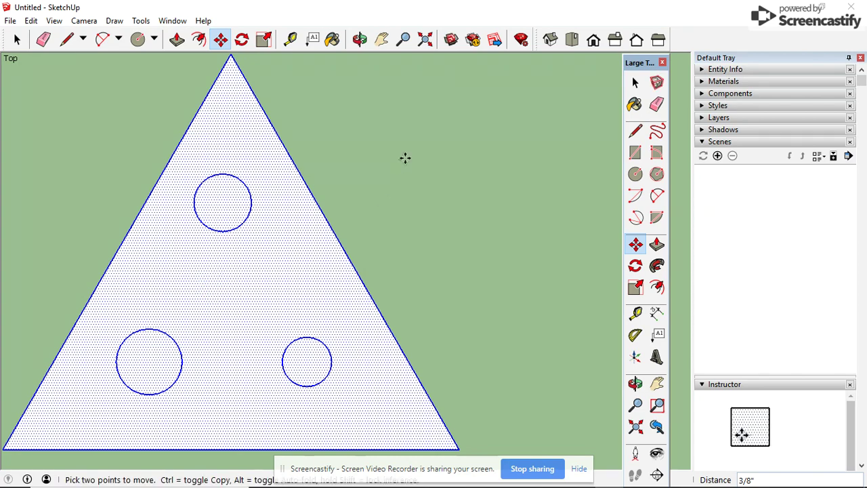
Preview the print once more; the triangle still runs off the page's right side.
click(10, 21)
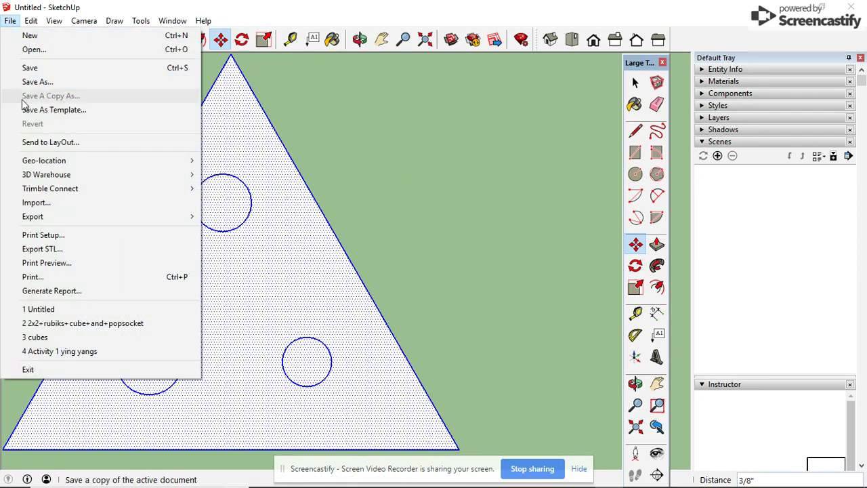
click(68, 263)
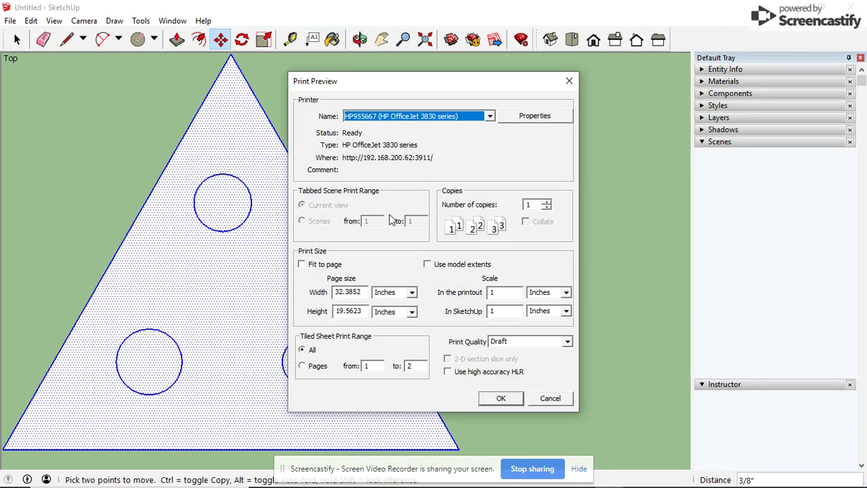
click(500, 400)
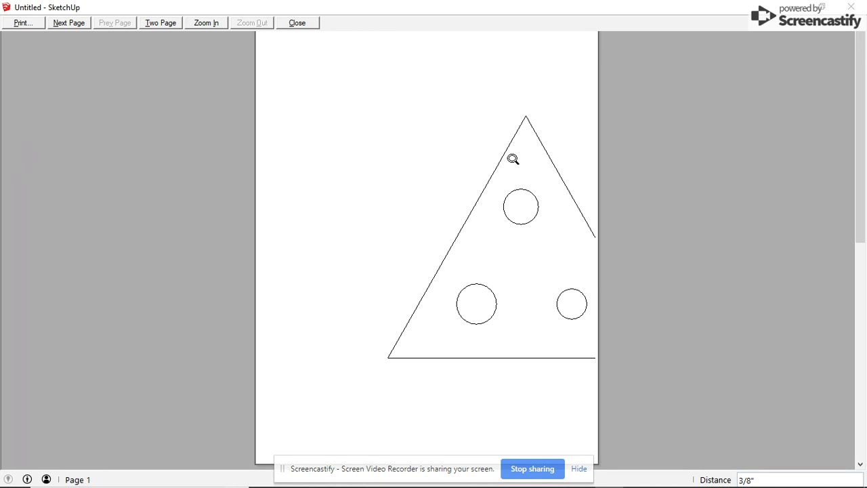
click(297, 23)
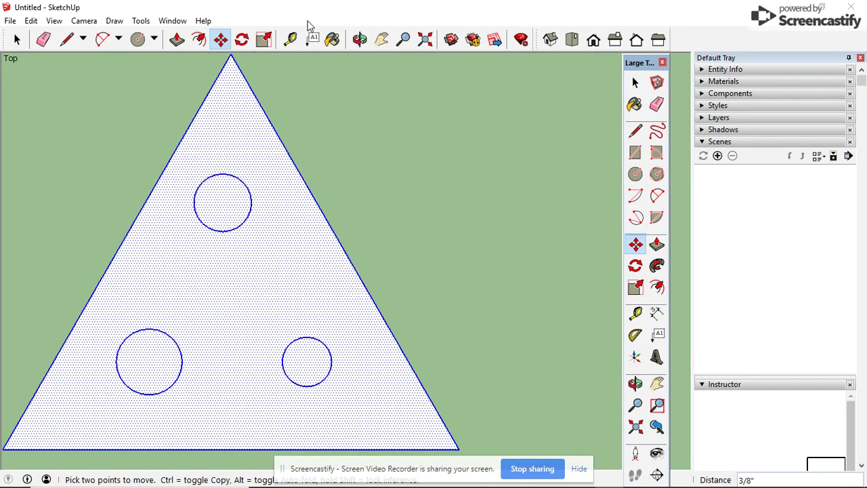
Set the printer page orientation to Landscape in Print Setup.
click(12, 22)
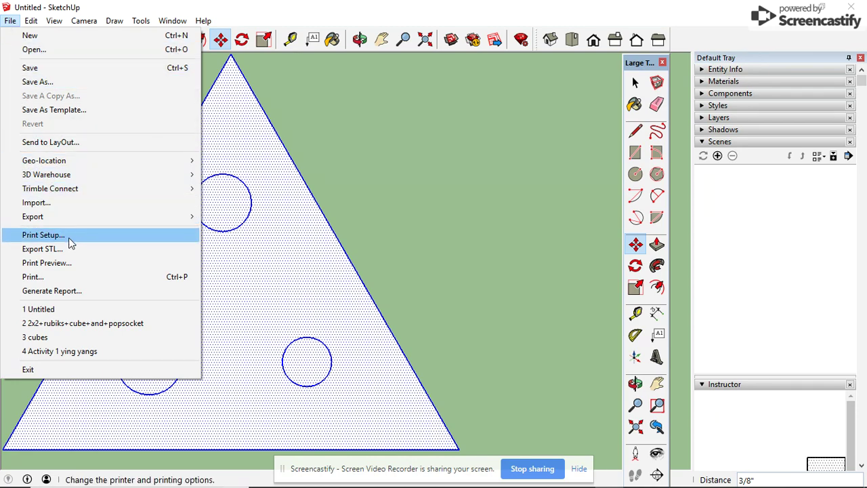
click(42, 234)
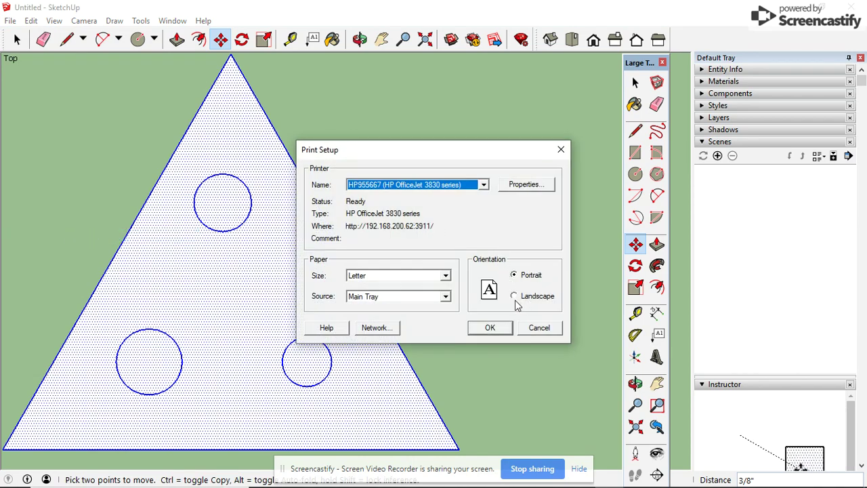
click(515, 298)
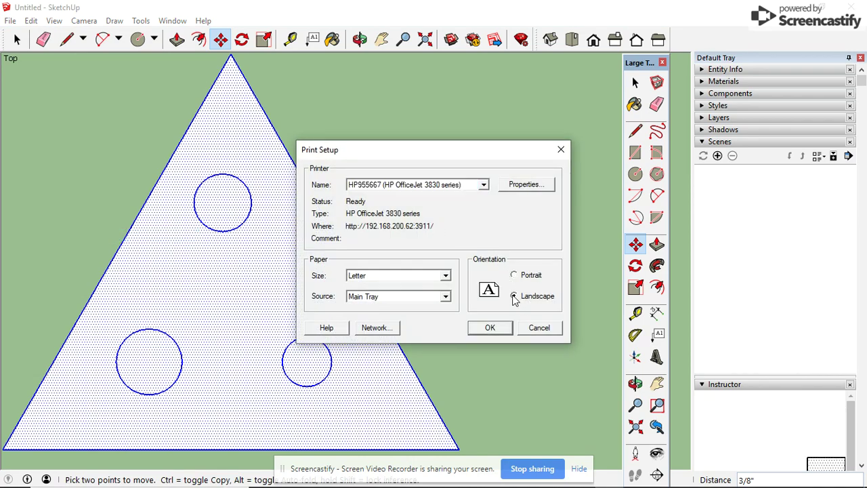
click(492, 333)
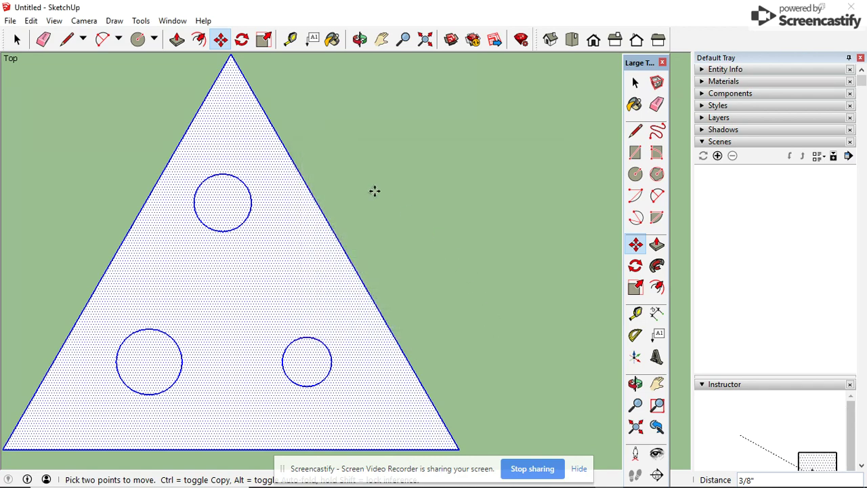
Preview the landscape page showing the whole triangle and print one copy.
click(10, 21)
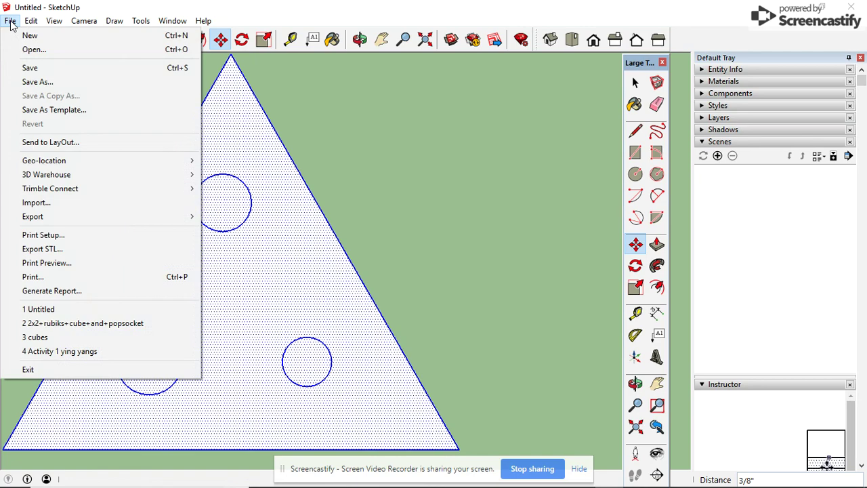
click(65, 264)
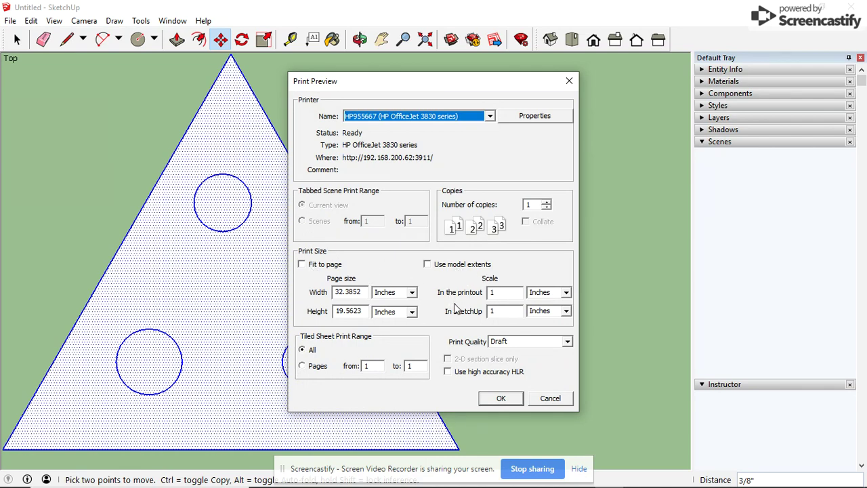
click(501, 398)
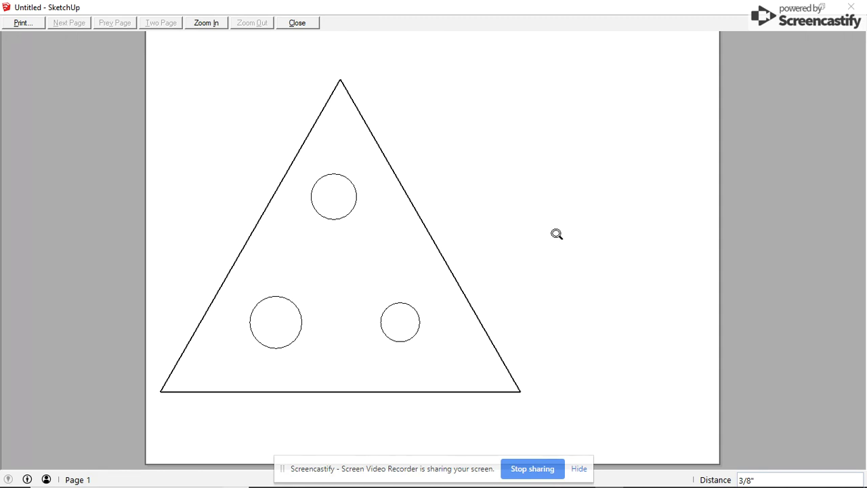
click(24, 23)
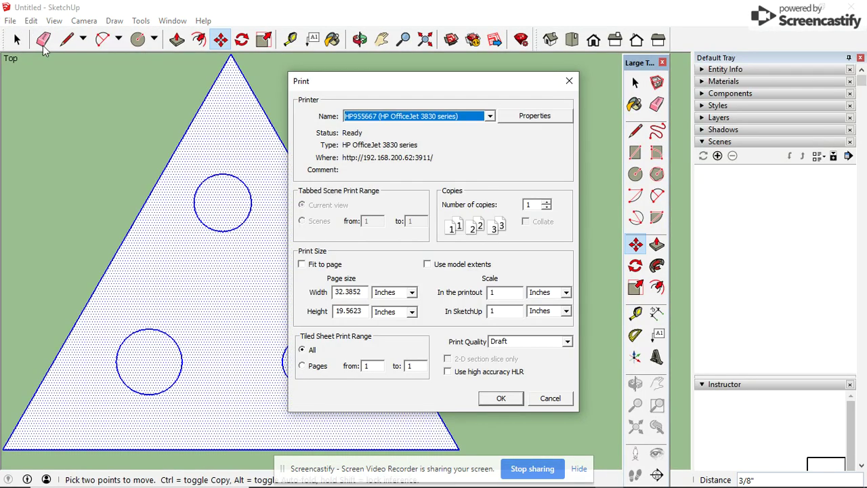
click(502, 398)
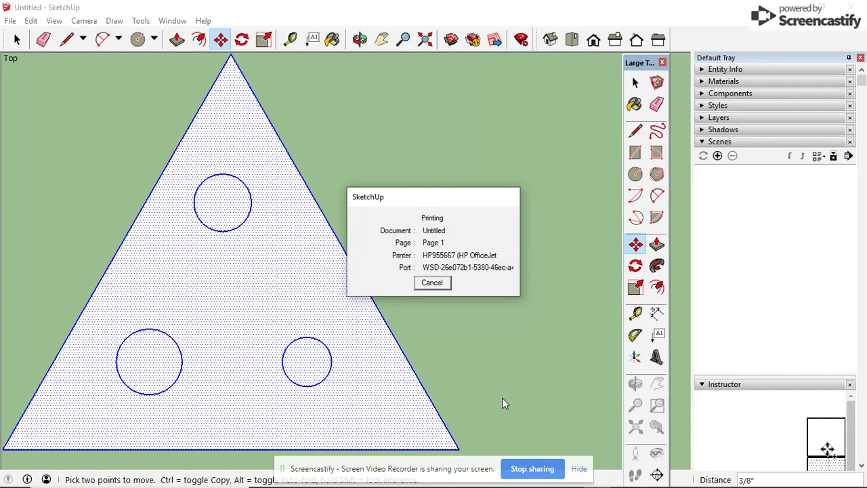